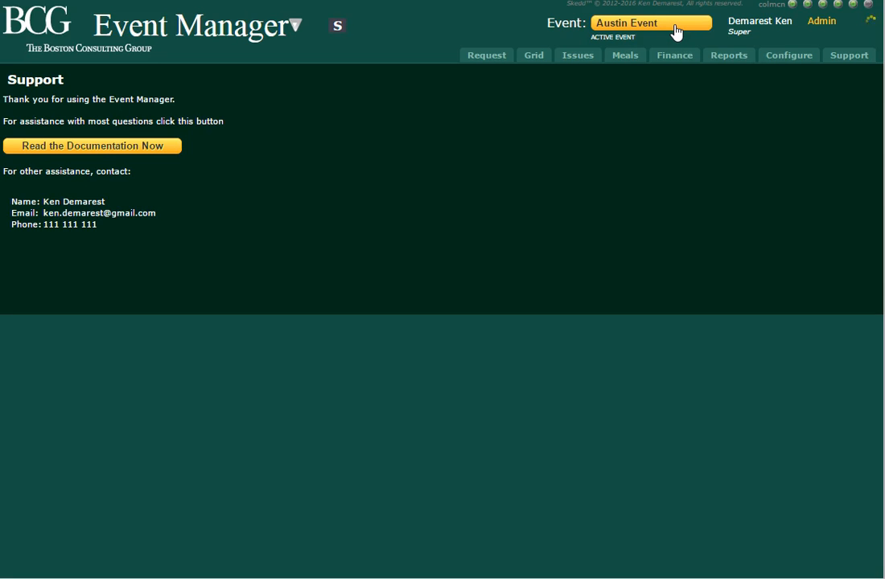
Add a new hotel named Westin Lone Star in the hotel configuration for the Austin Event.
left_click(784, 60)
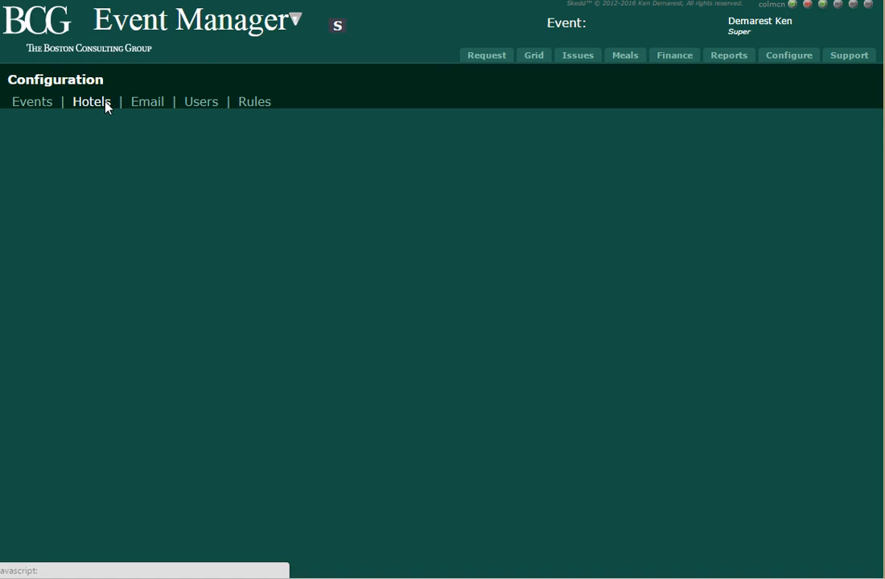
left_click(105, 104)
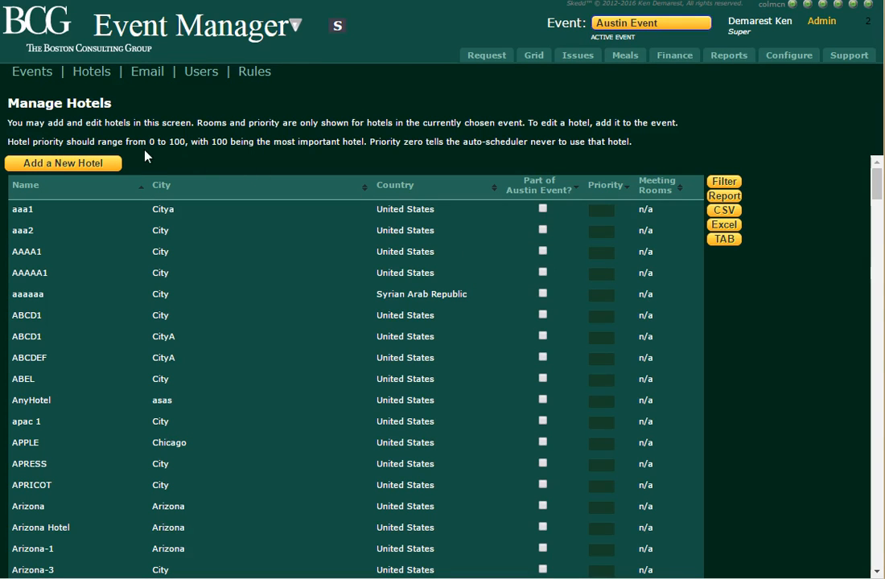
left_click(58, 165)
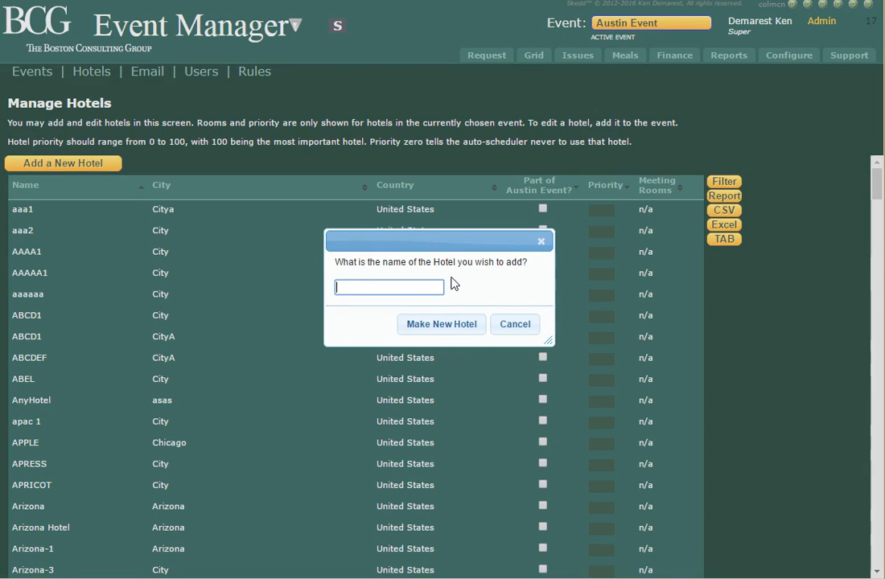
type("Westin Lone Star")
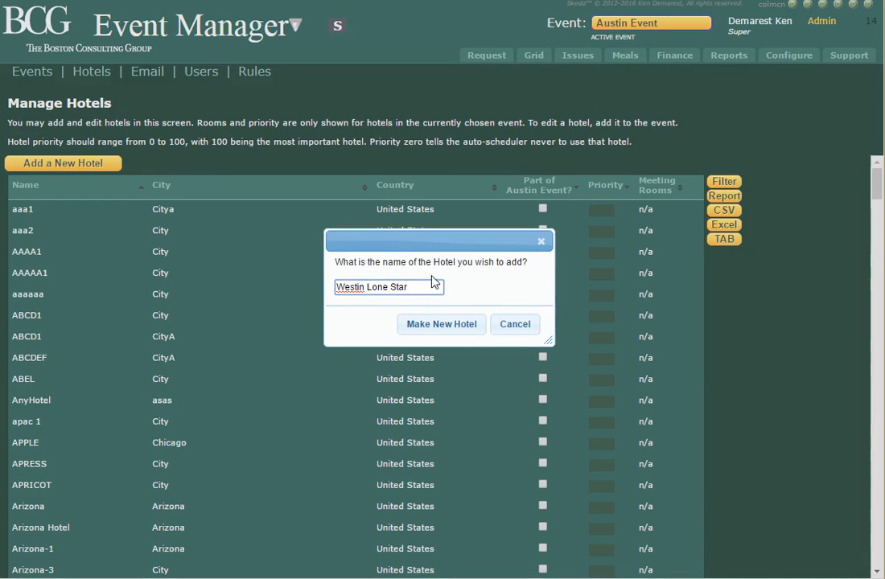
left_click(450, 324)
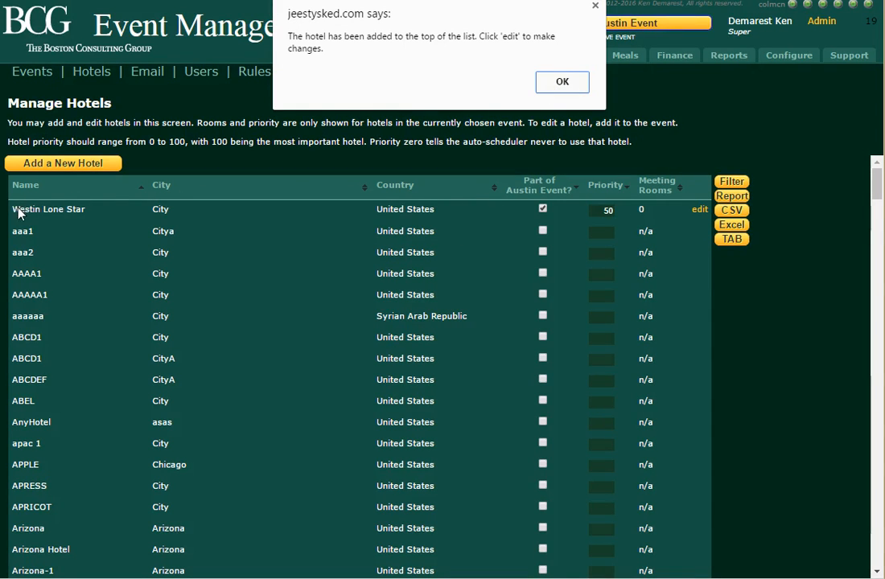
left_click(562, 84)
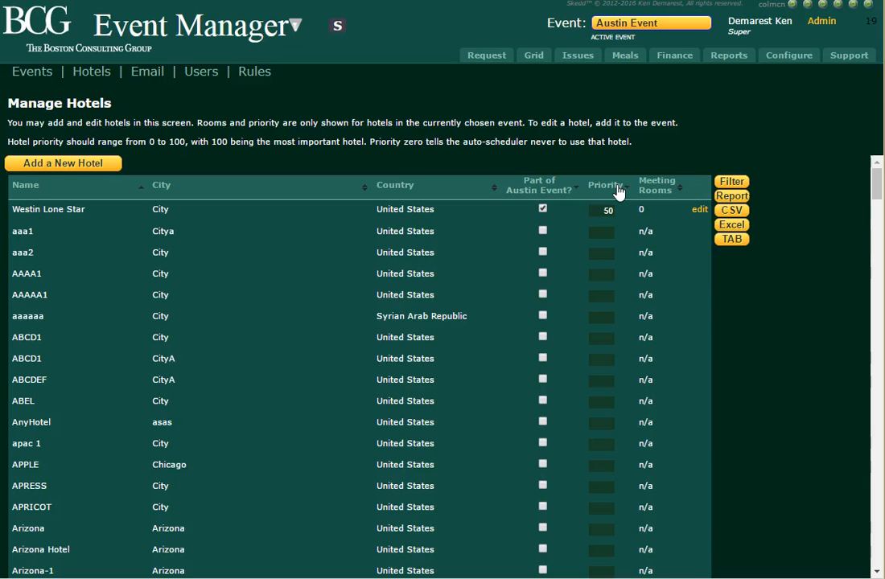
Edit the Westin Lone Star hotel and set its city to Austin.
left_click(701, 211)
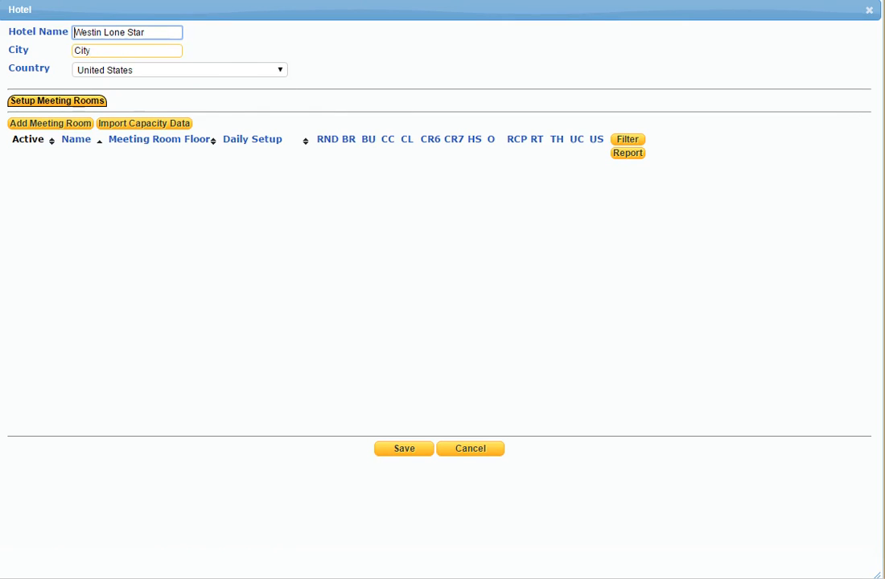
left_click(157, 52)
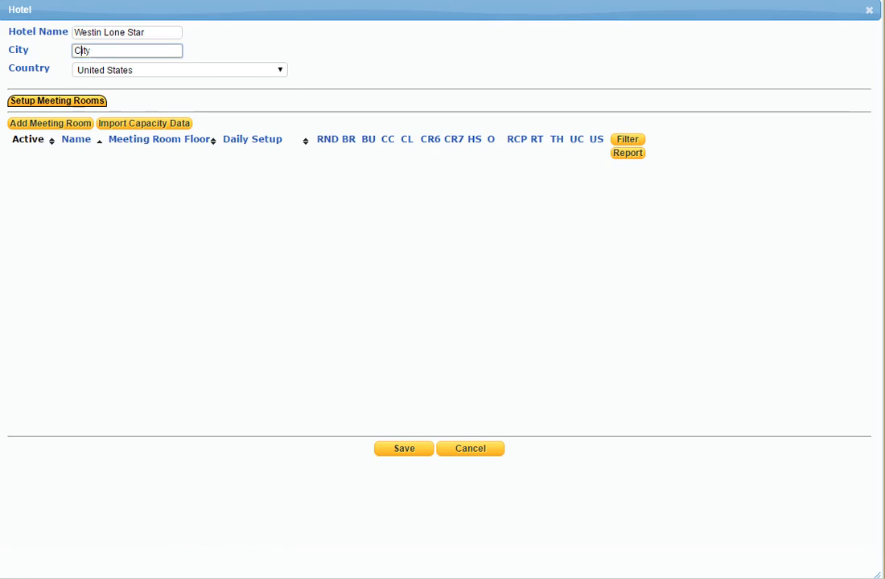
key("shift+Right")
key("shift+Right")
key("shift+Right")
key("shift+Right")
type("Austin")
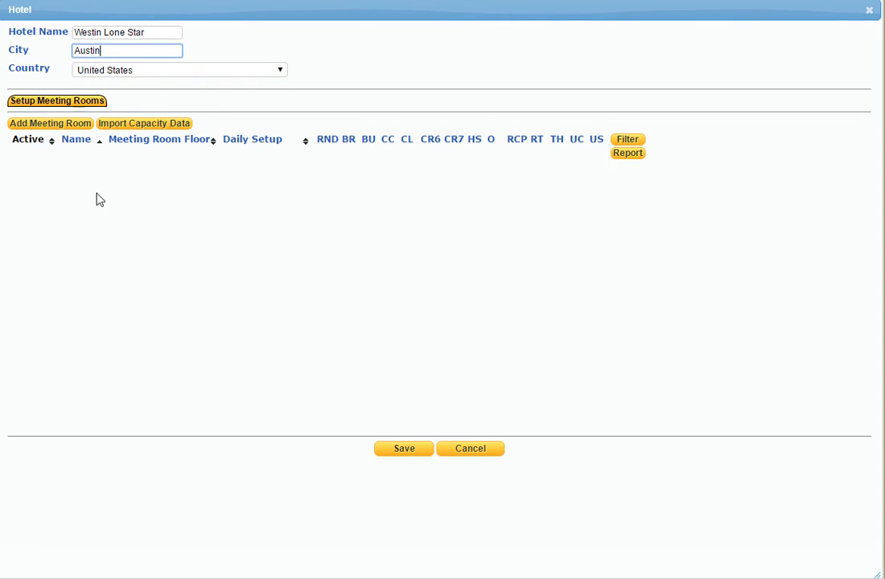
Add a meeting room to the hotel, naming it Oak Room with level Level 1.
left_click(48, 124)
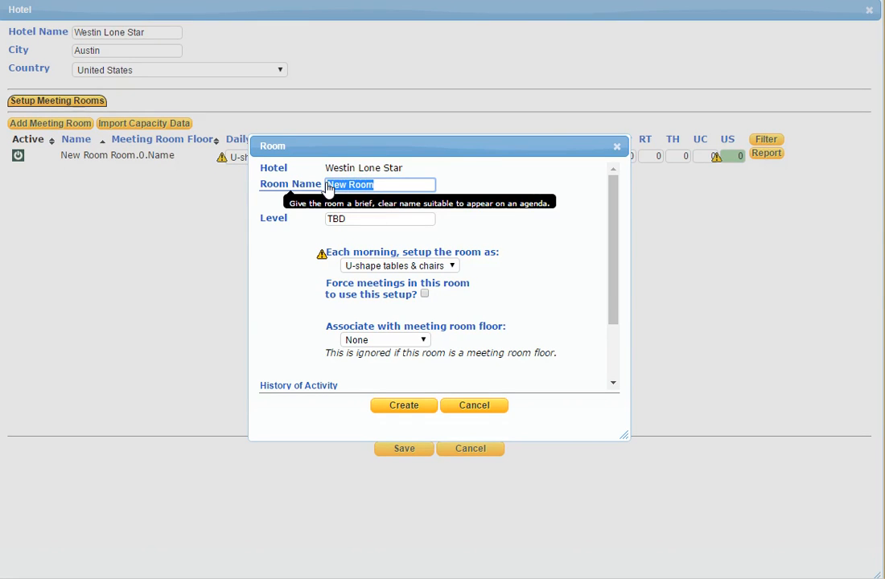
type("Oak Room")
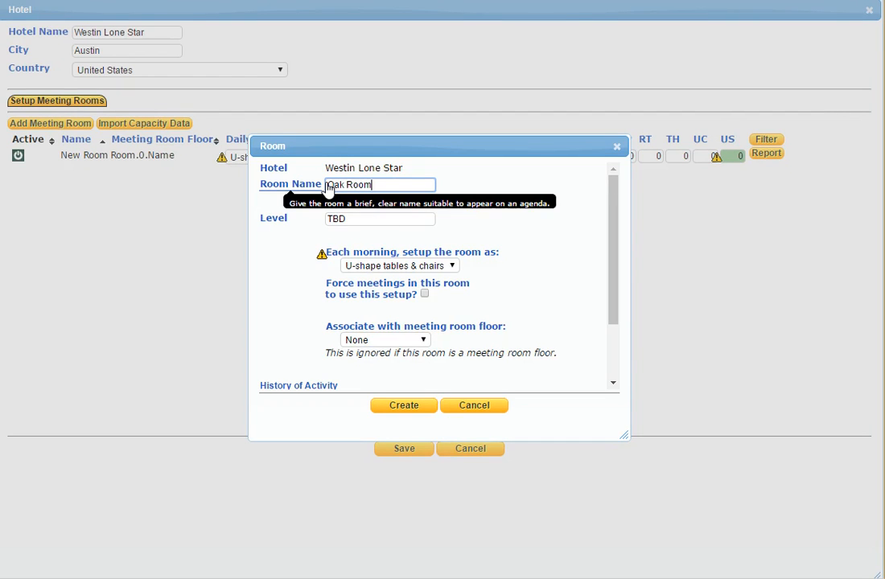
key("Tab")
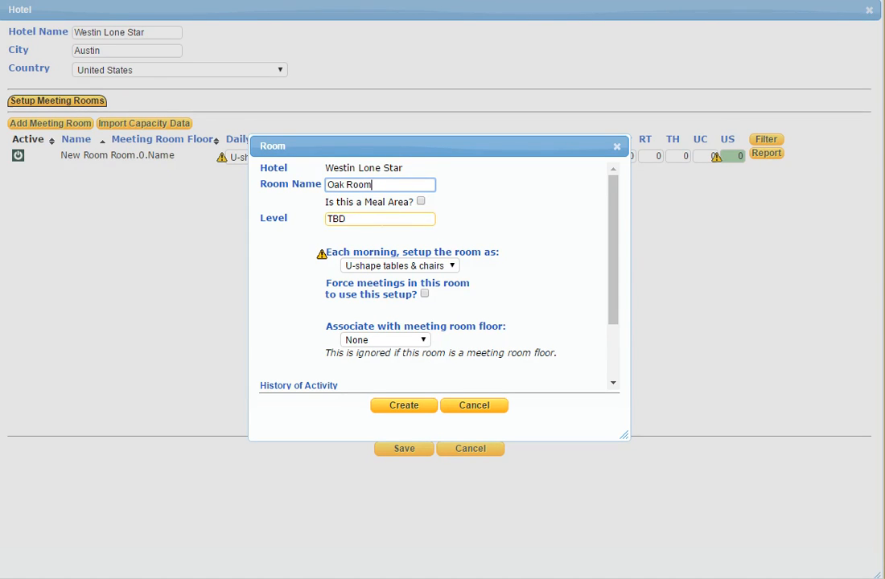
left_click(402, 220)
key("BackSpace")
key("BackSpace")
key("BackSpace")
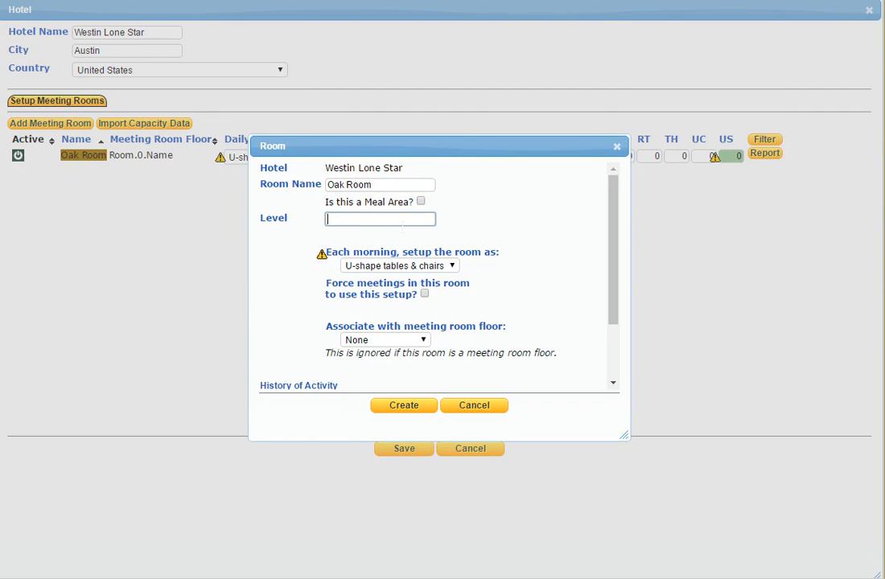
type("Level 1")
Set the Oak Room's morning setup to Hollow Square and create the room.
left_click(453, 268)
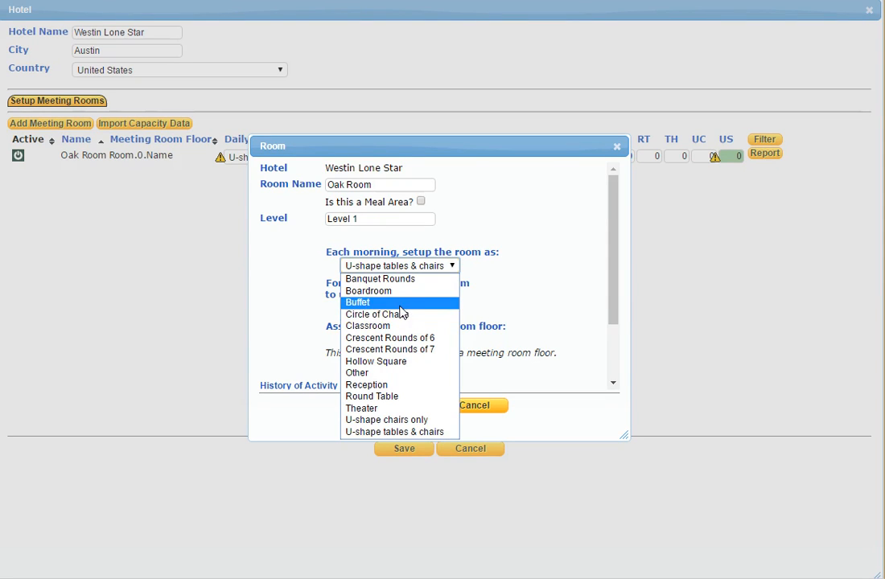
left_click(391, 369)
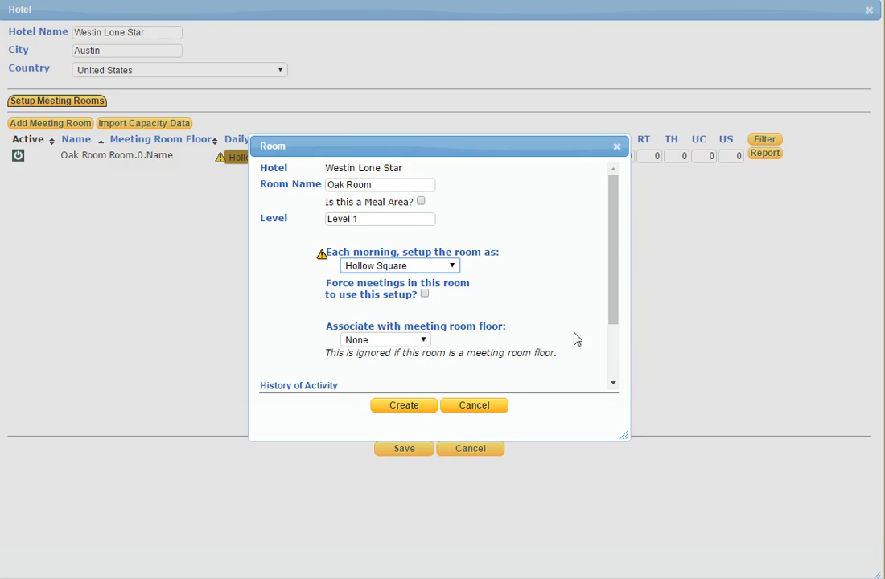
scroll(615, 350, "down", 1)
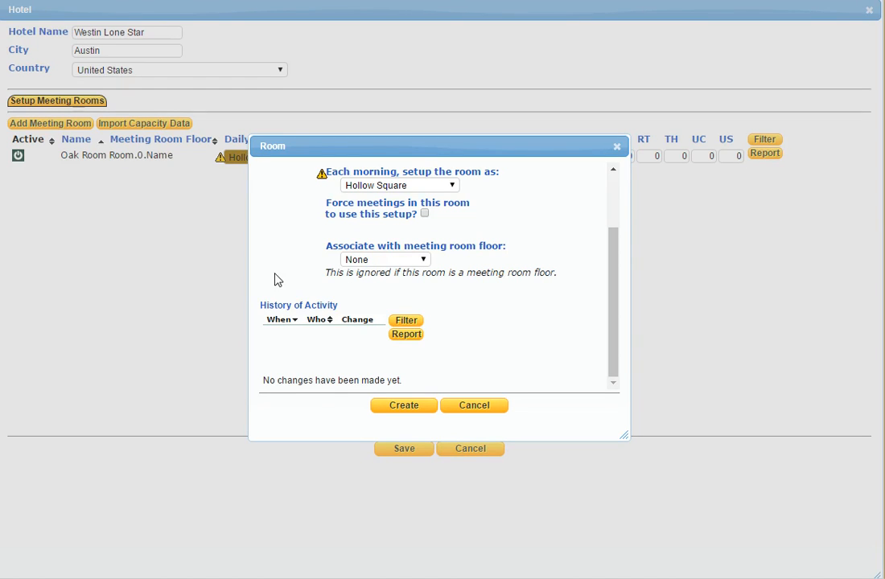
mouse_move(261, 314)
scroll(567, 328, "up", 1)
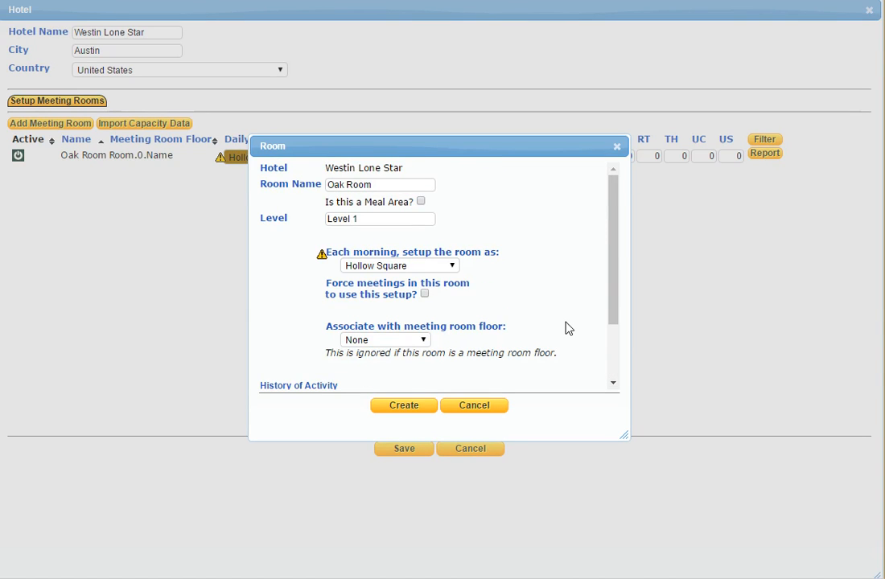
scroll(567, 328, "down", 1)
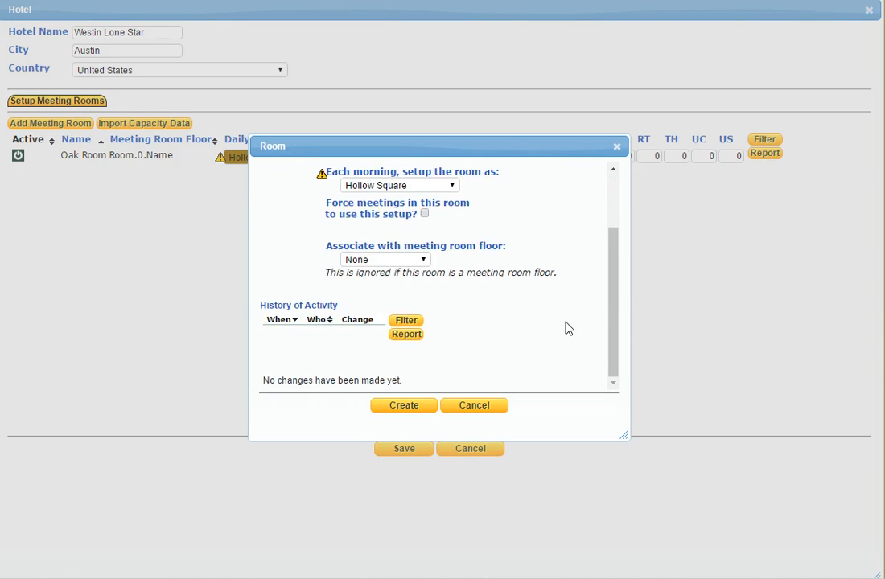
left_click(402, 408)
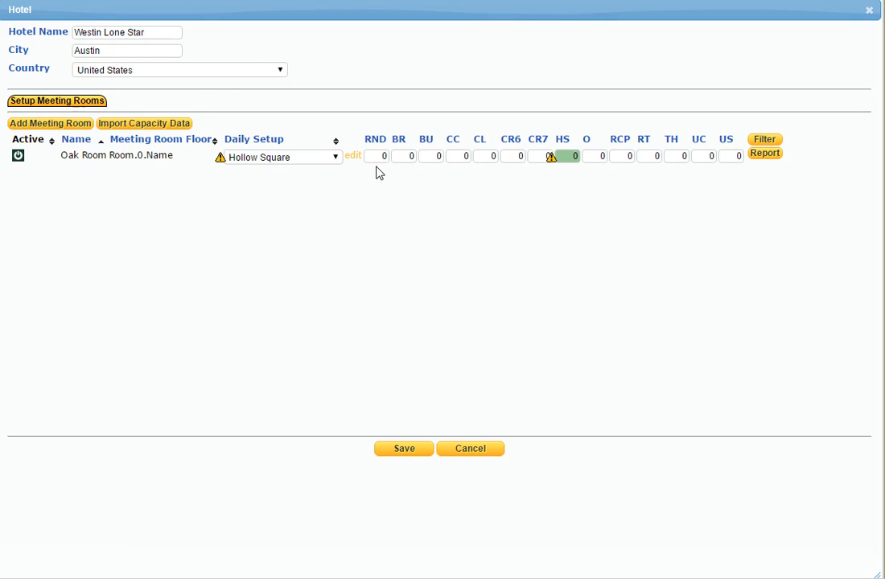
Examine which seating setups the Oak Room's capacity columns stand for, including the Hollow Square capacity.
mouse_move(384, 156)
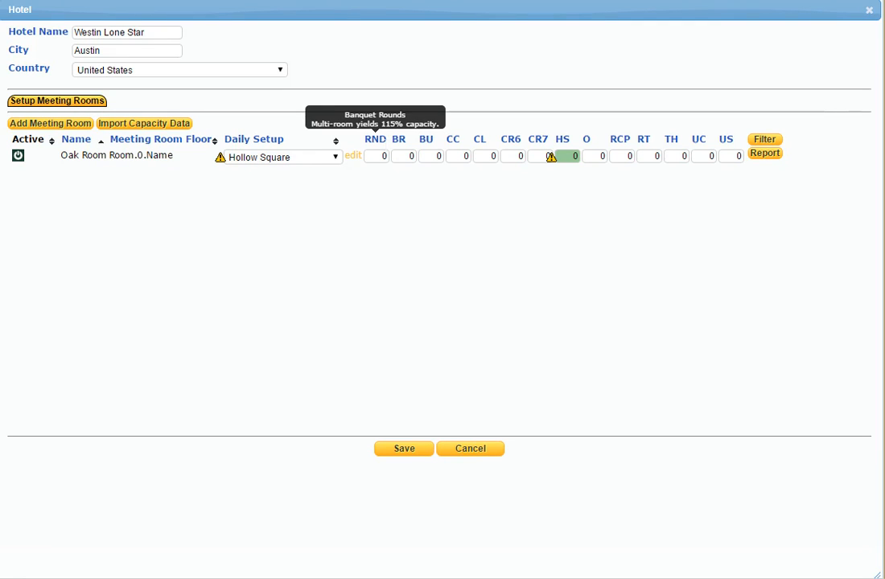
mouse_move(412, 157)
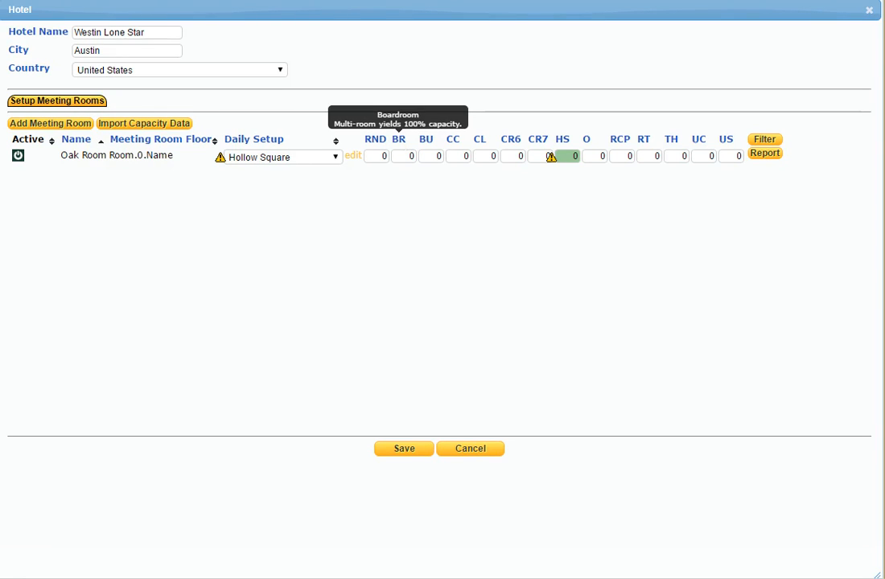
mouse_move(438, 156)
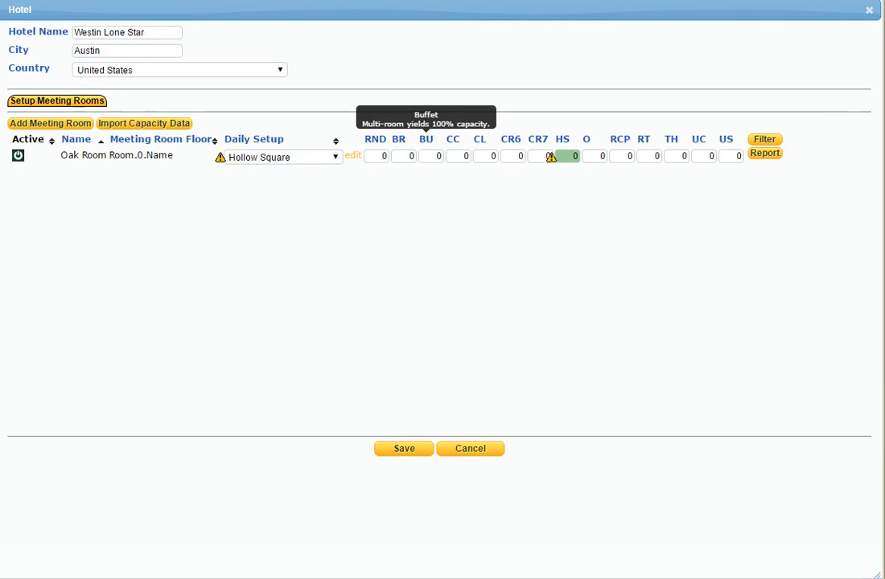
mouse_move(453, 140)
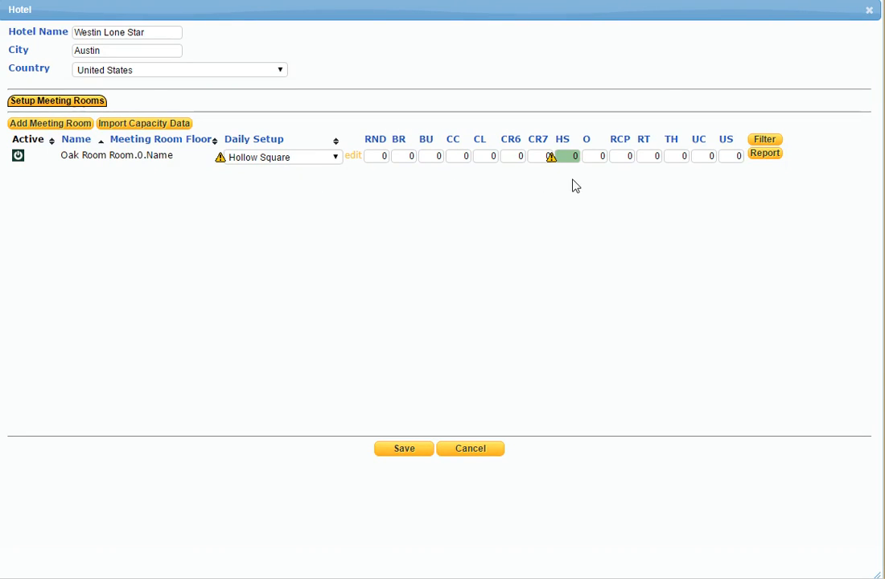
left_click(573, 156)
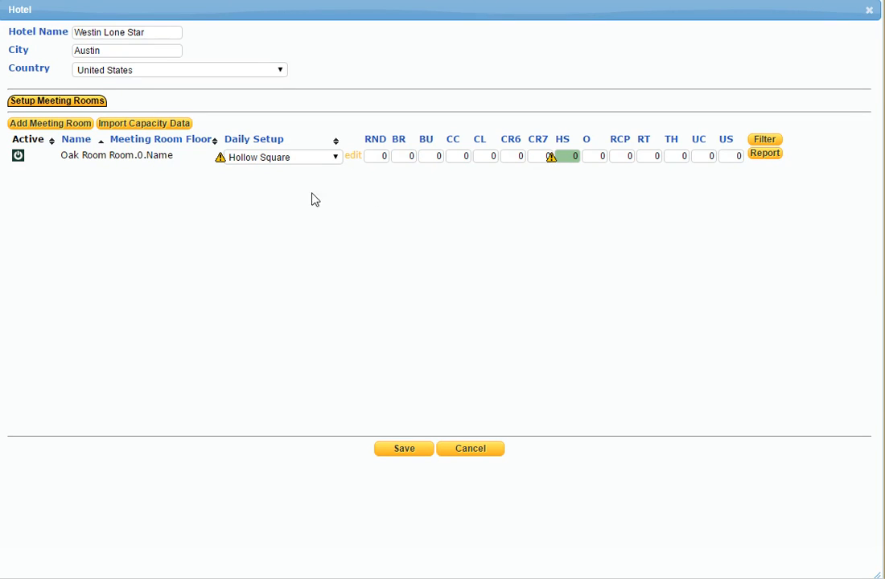
Create a second meeting room named Maple Room on Level 1, keeping the default morning setup.
left_click(49, 124)
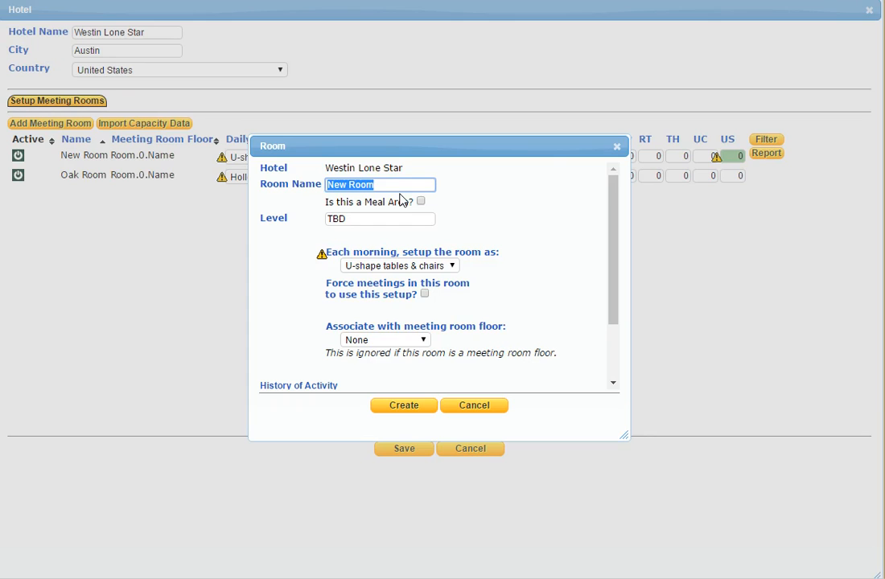
type("Maple Room")
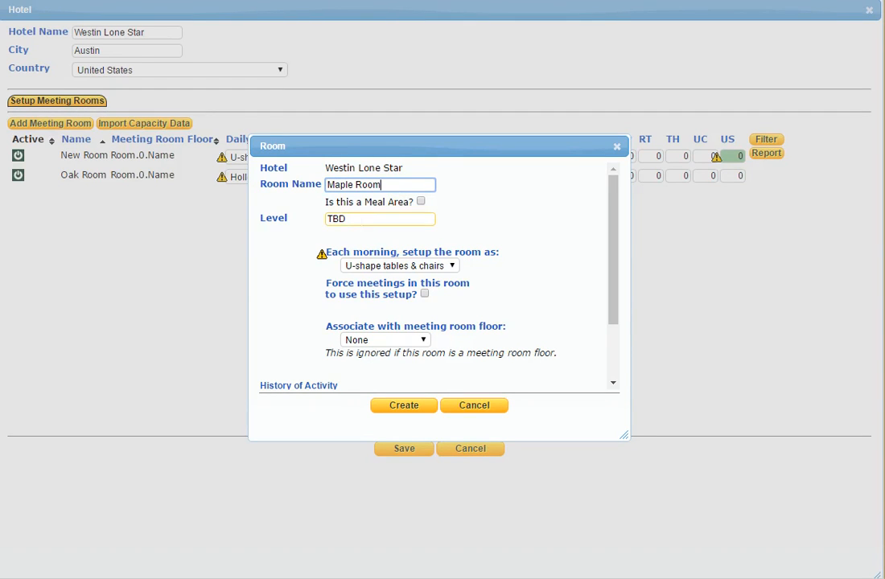
left_click(328, 220)
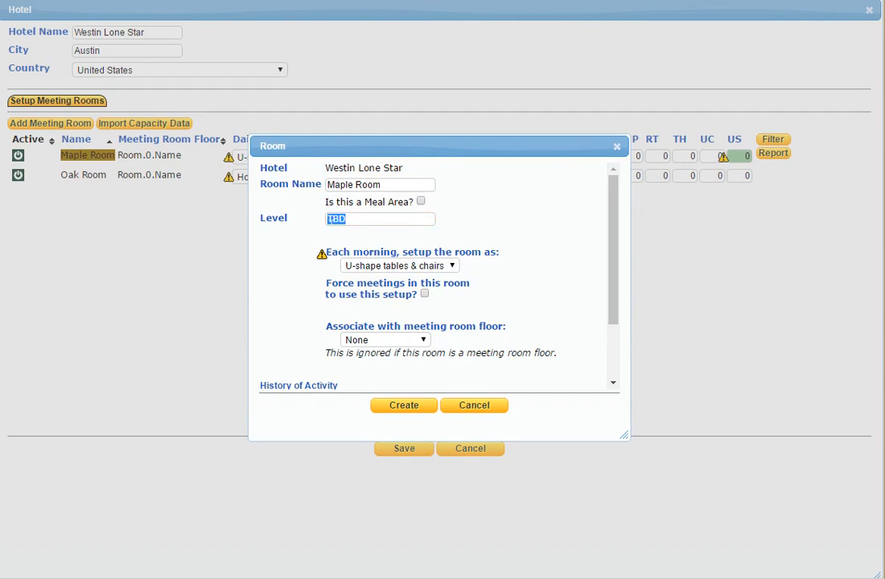
type("Level 1")
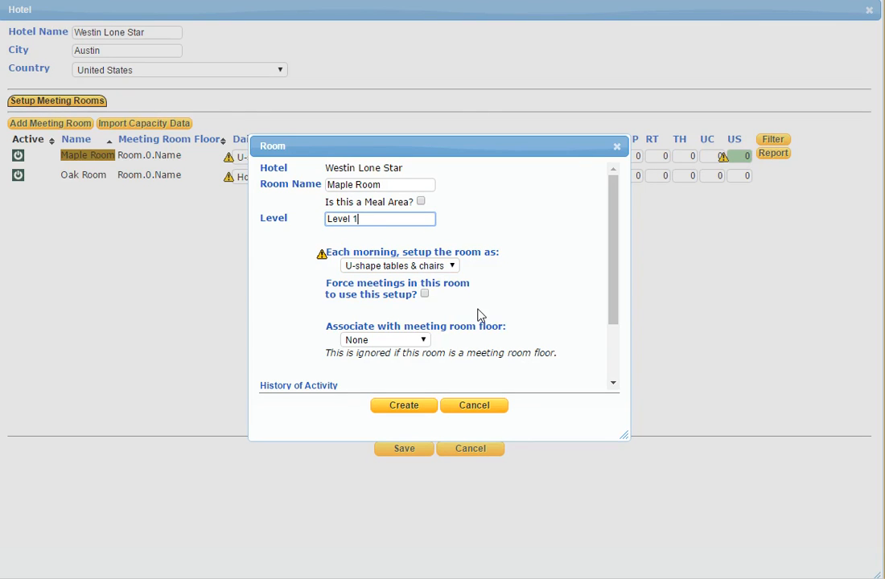
scroll(521, 288, "down", 2)
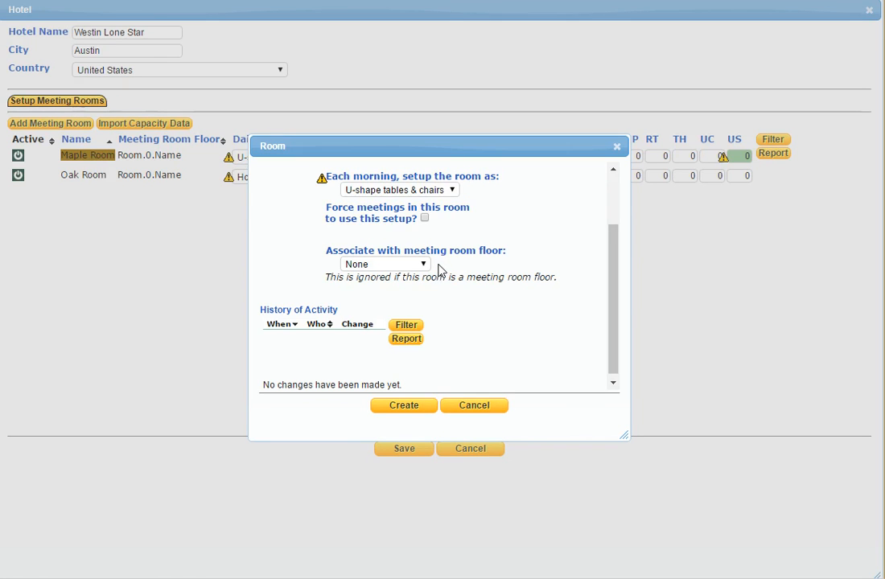
left_click(407, 407)
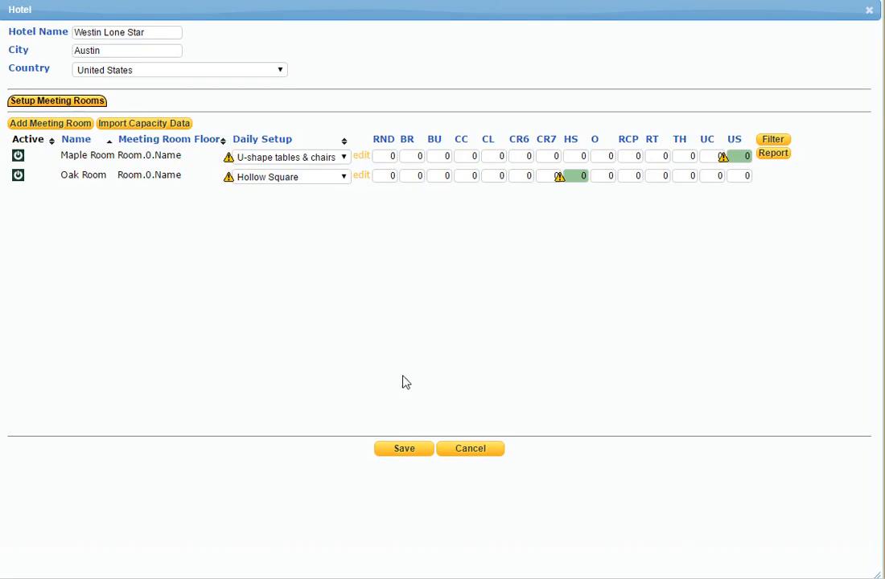
Create a third meeting room named Linden Room on Level 1, keeping the default morning setup.
left_click(82, 125)
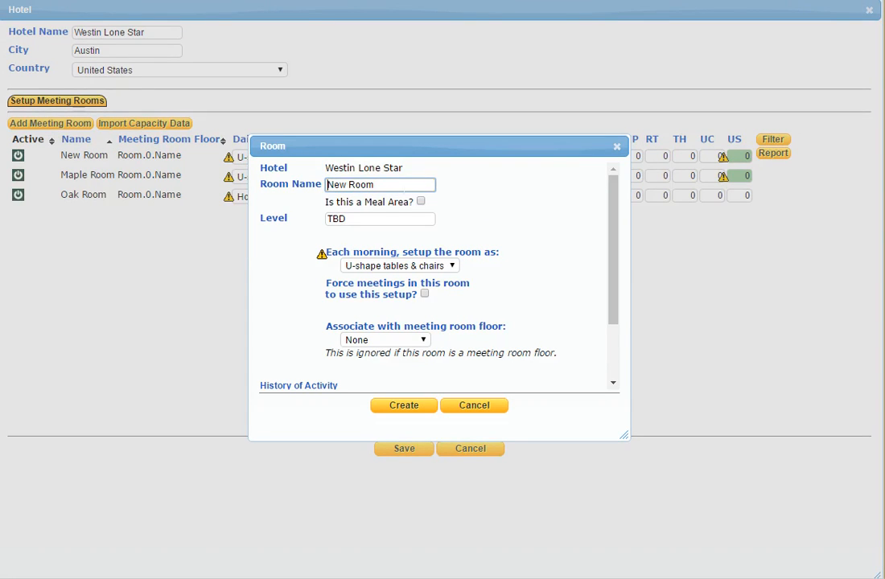
left_click_drag(404, 188, 316, 189)
type("Linden Room")
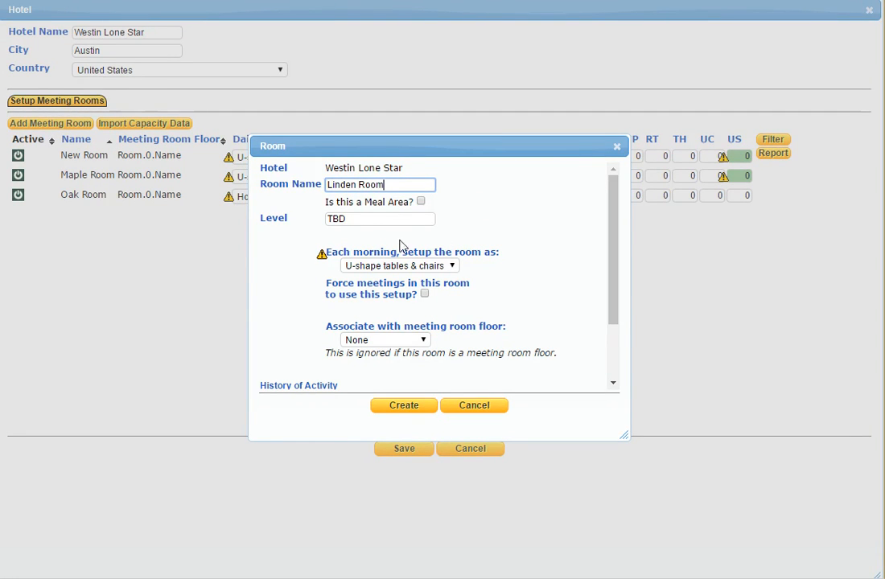
left_click_drag(372, 219, 320, 227)
type("Level 1")
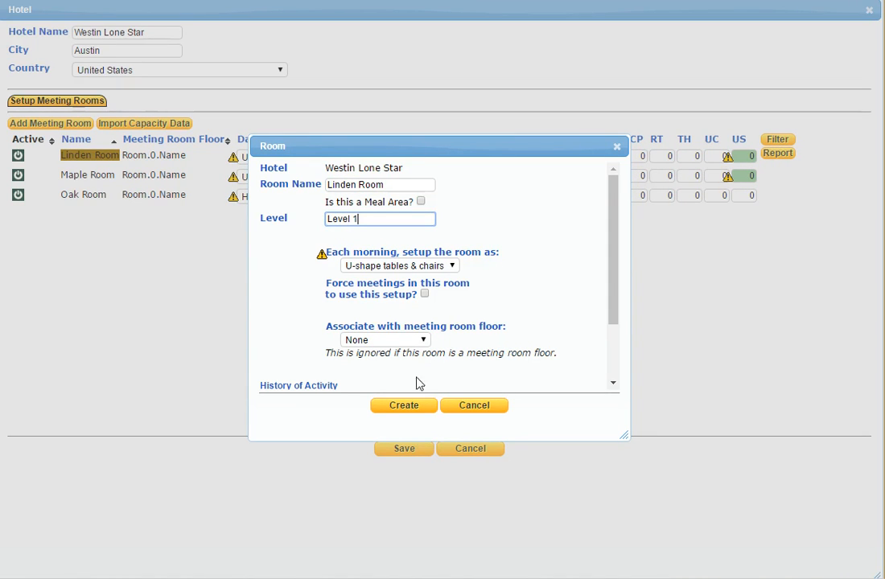
left_click(402, 407)
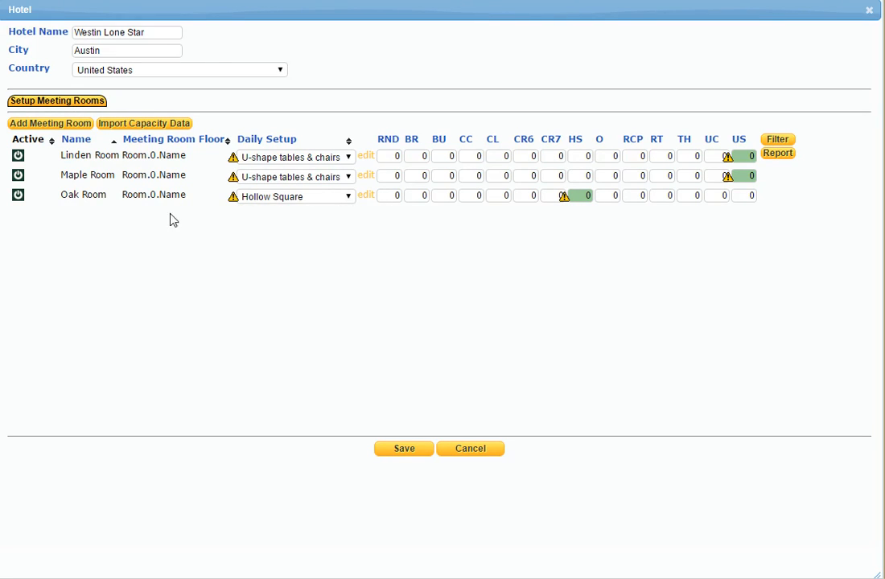
Add a fourth room to the hotel, named Meal Area 1 and located on Level 1.
left_click(46, 124)
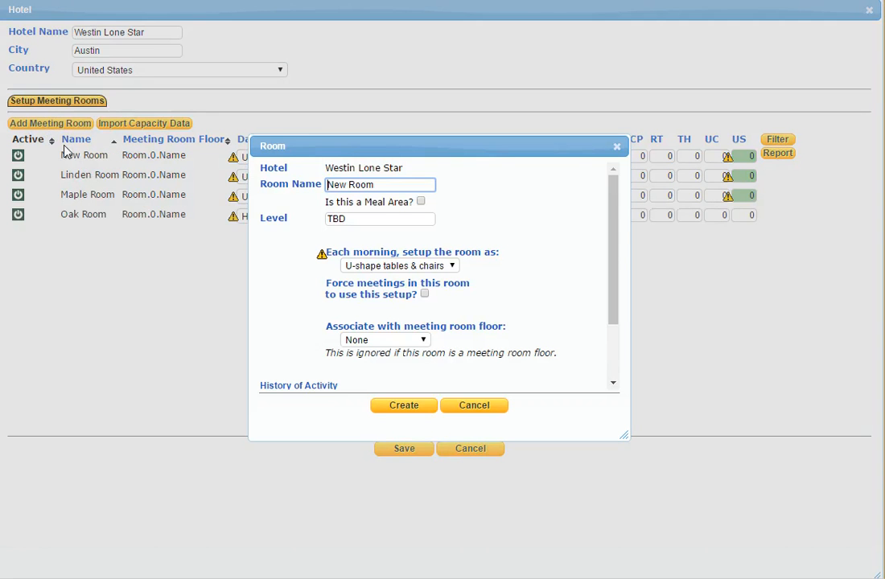
left_click_drag(376, 185, 322, 190)
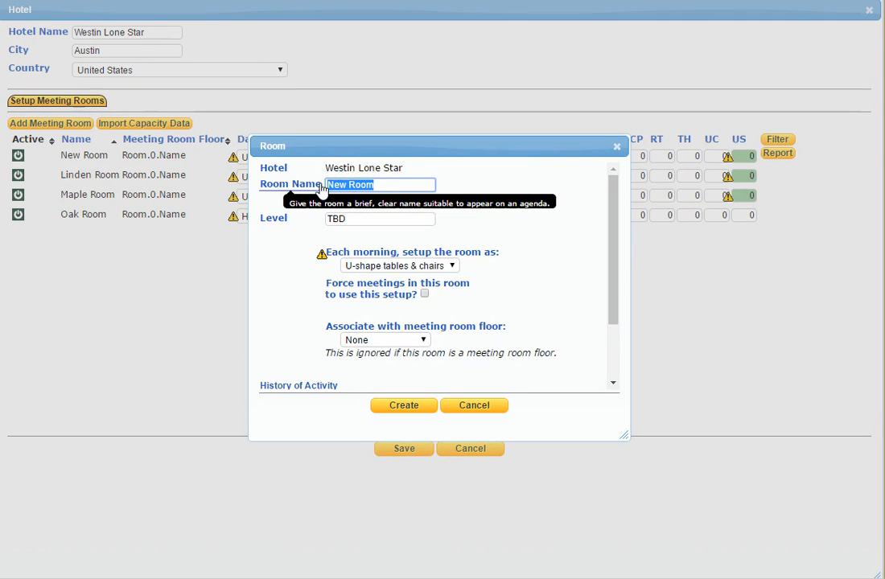
type("Meal")
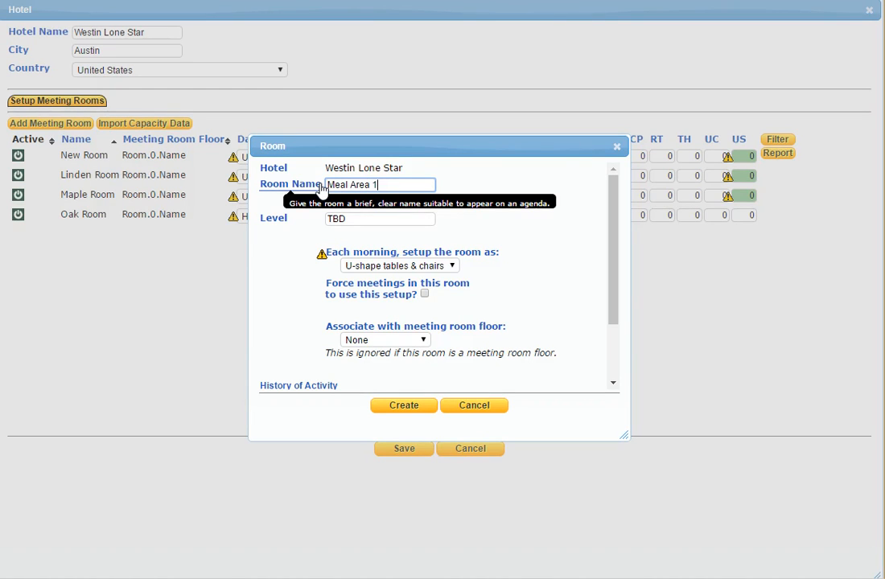
type(" Area 1")
key("Tab")
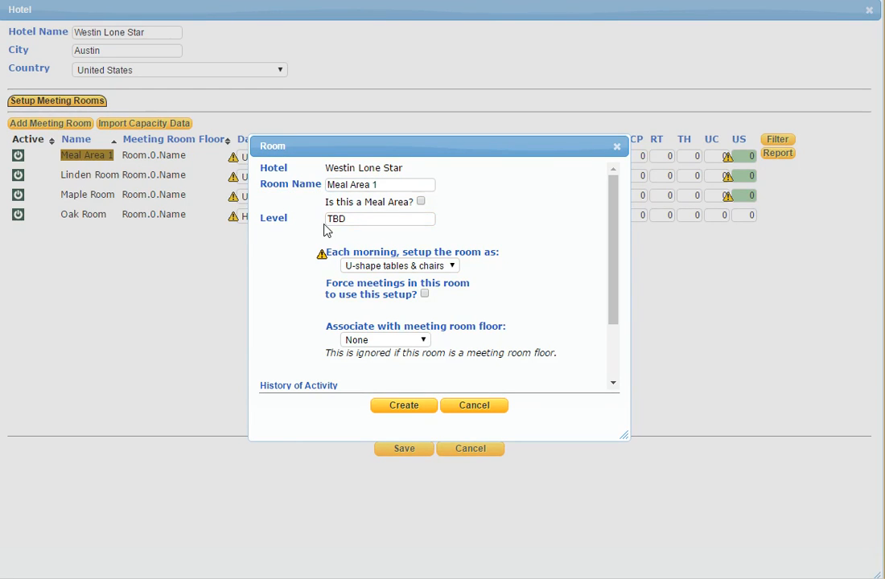
left_click(379, 219)
key("BackSpace")
key("BackSpace")
type("Level 1")
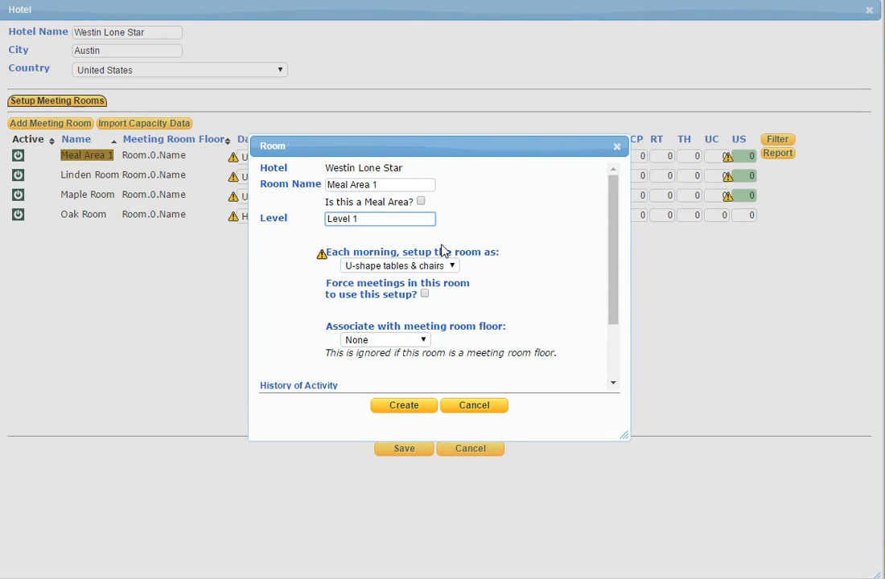
Mark Meal Area 1 as a meal area and create the room, keeping the default morning setup.
scroll(542, 255, "down", 2)
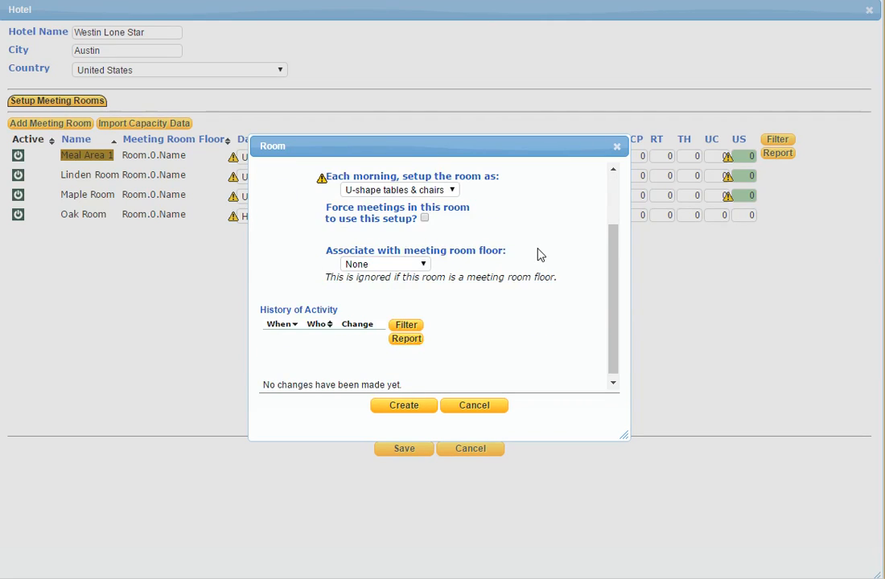
scroll(535, 254, "up", 2)
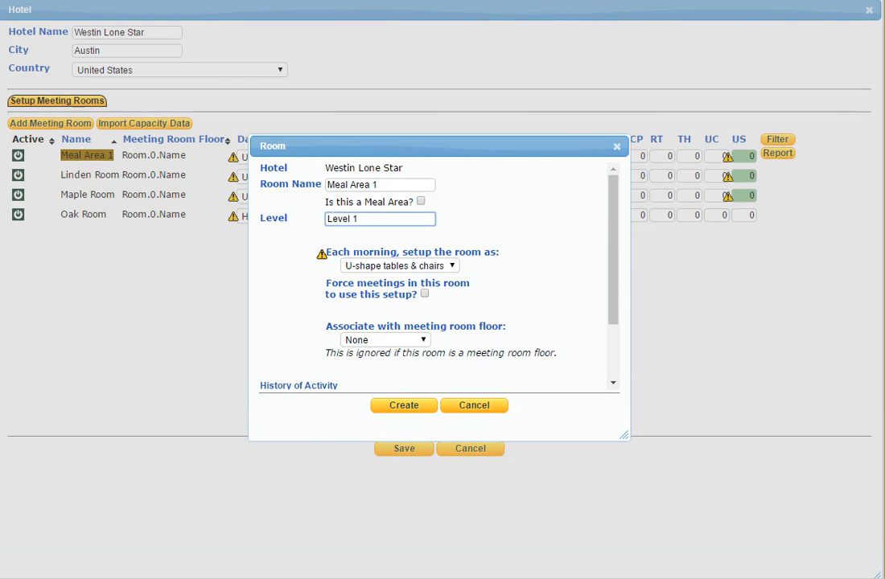
left_click(421, 202)
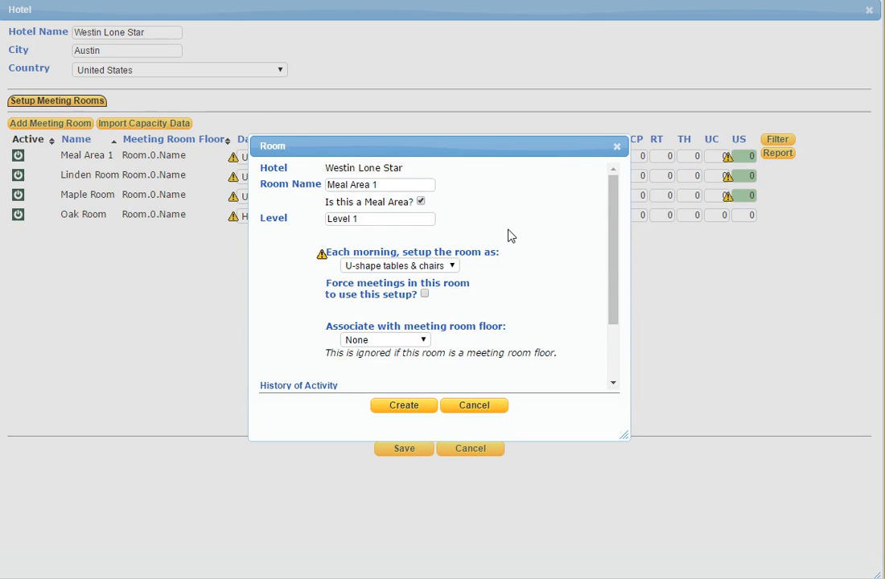
scroll(508, 235, "down", 2)
scroll(510, 235, "down", 1)
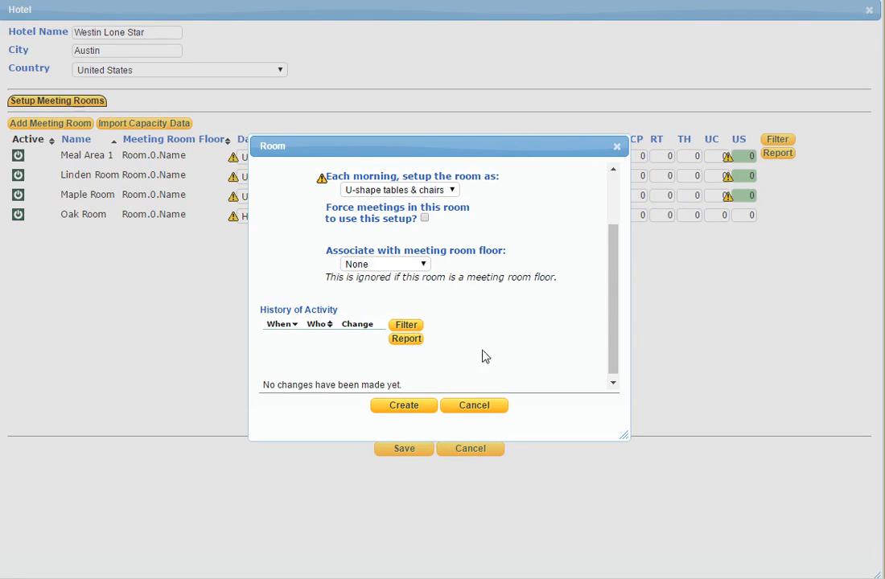
left_click(405, 405)
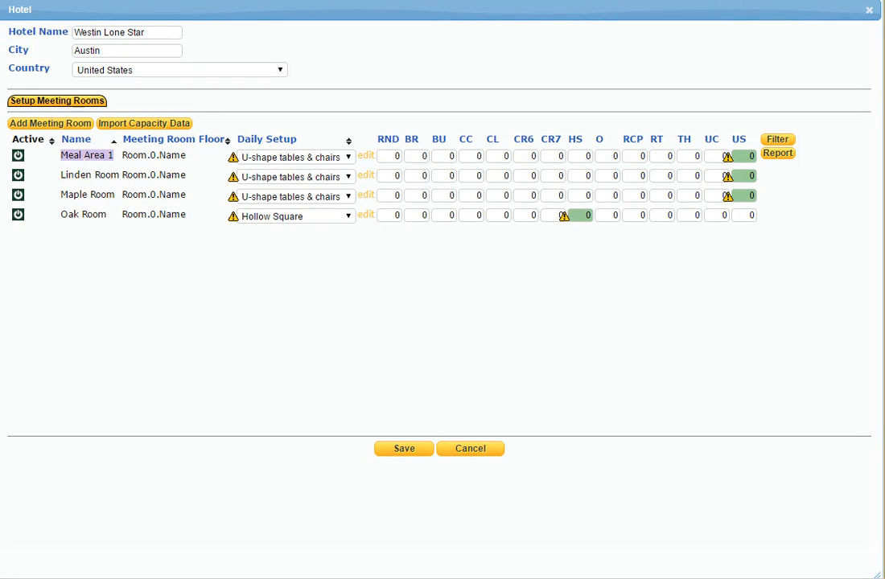
left_click(369, 179)
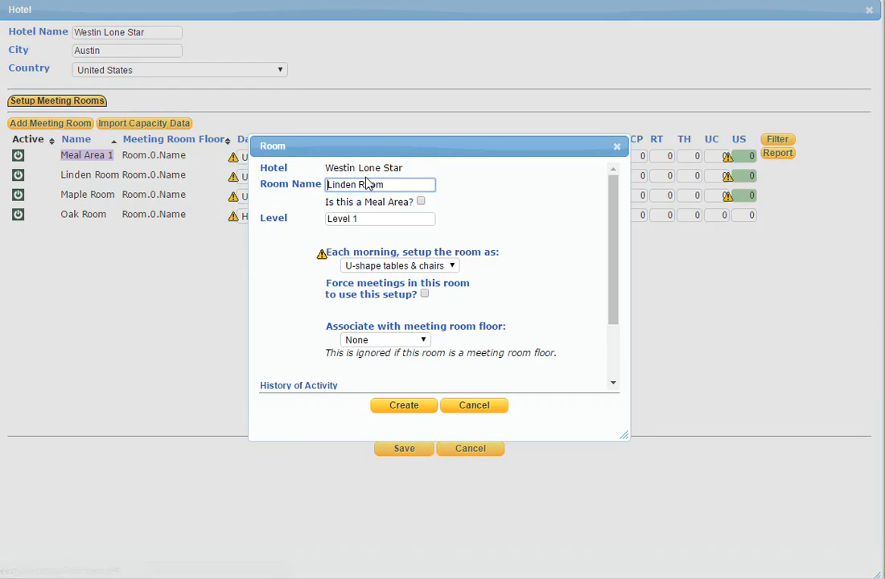
left_click(424, 340)
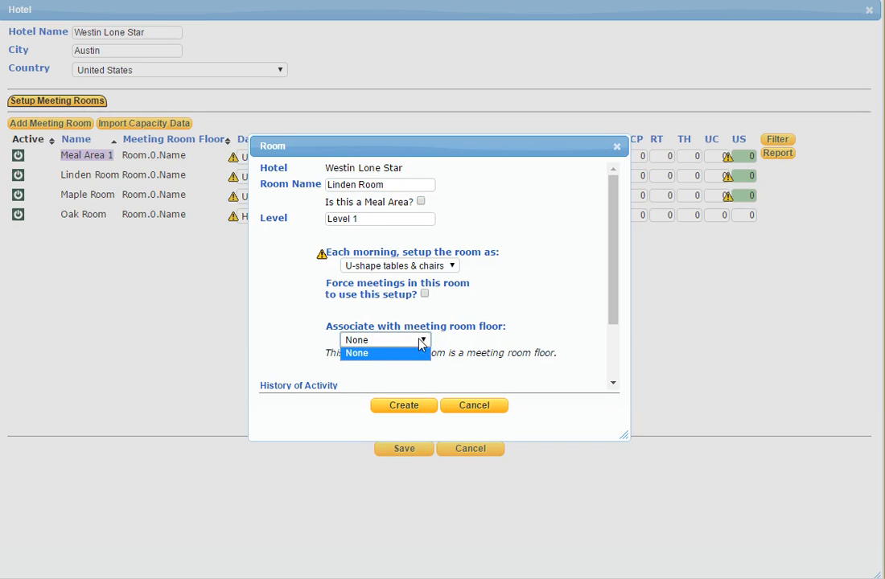
left_click(441, 320)
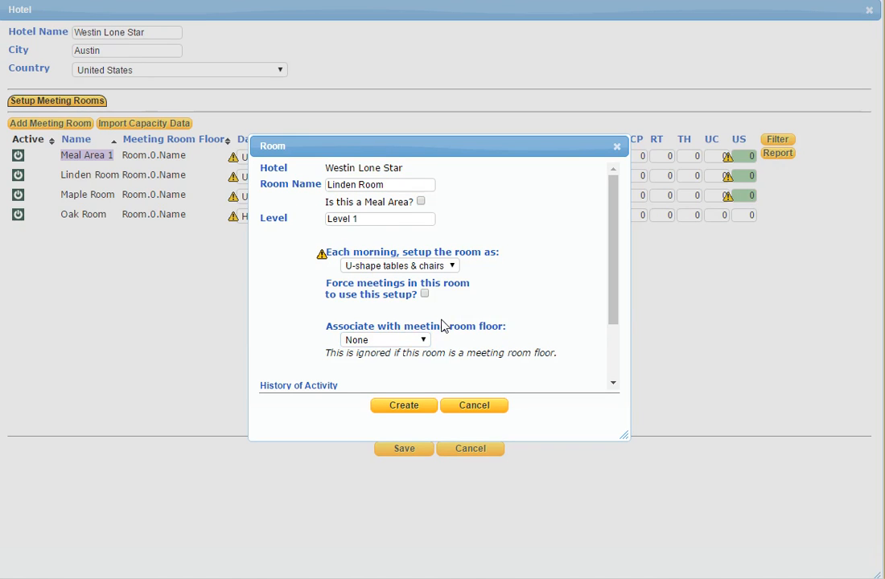
left_click(467, 408)
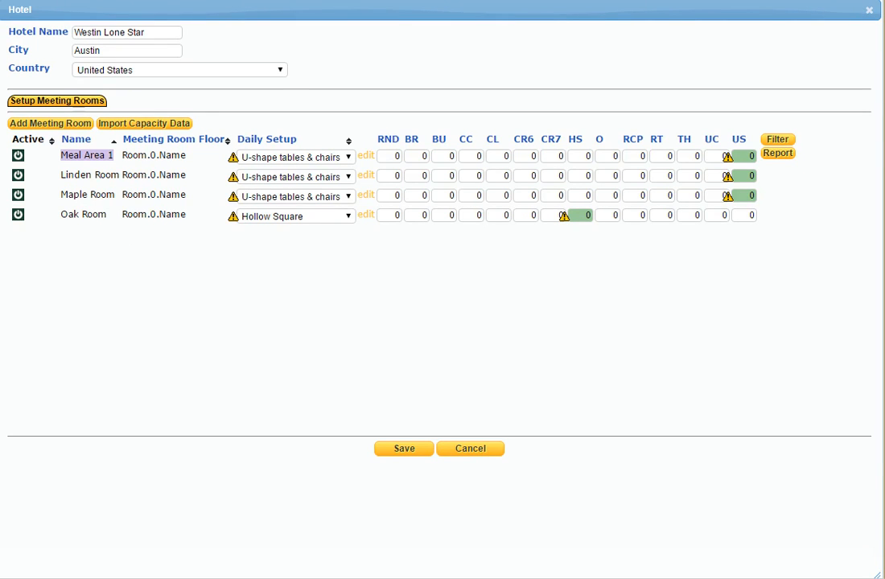
Save the hotel anyway despite the capacity issues and reopen Westin Lone Star for editing.
left_click(403, 448)
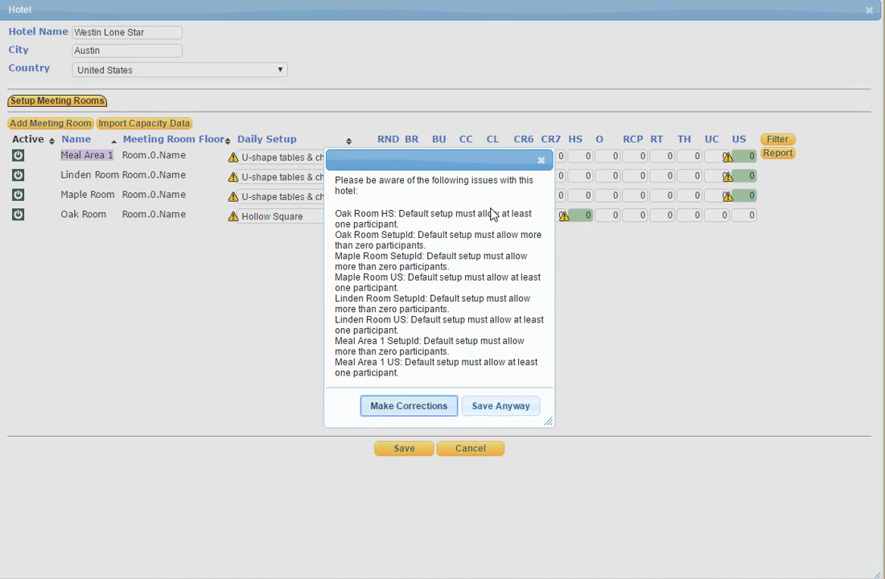
left_click(495, 409)
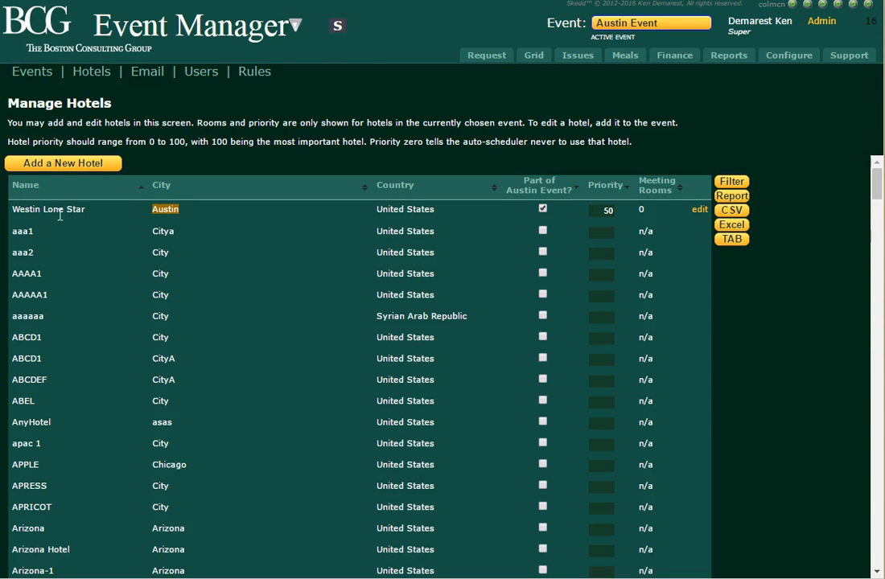
left_click(182, 215)
left_click(700, 211)
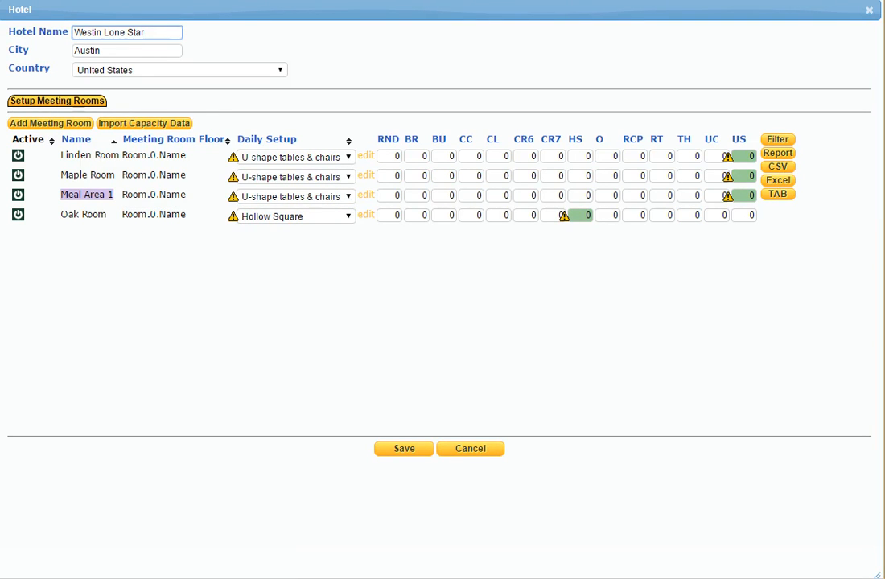
Associate the Linden Room with the Meal Area 1 meeting room floor and save the room.
left_click(366, 156)
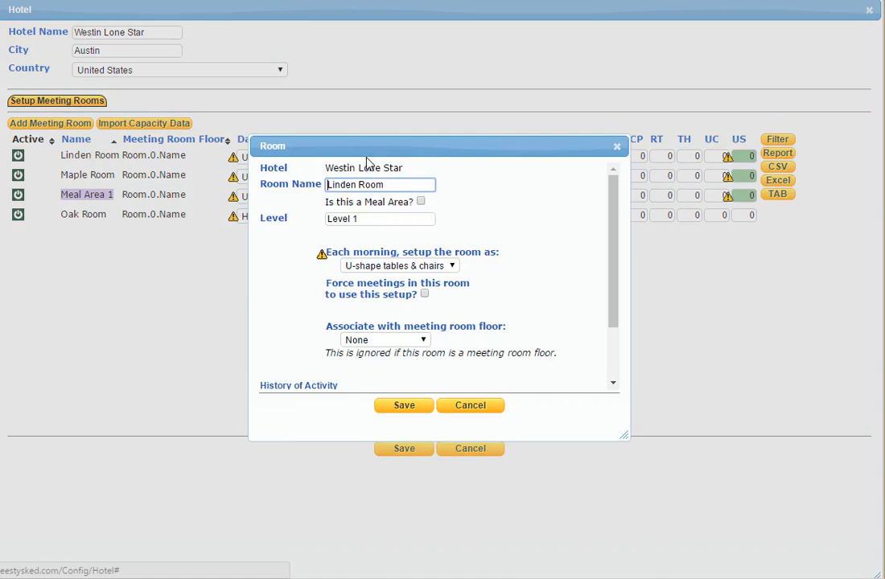
left_click(420, 339)
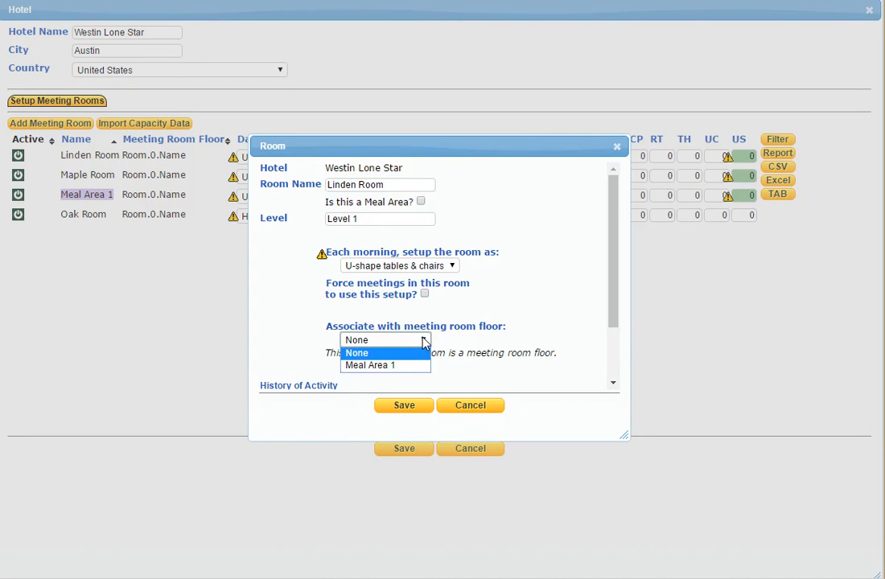
left_click(396, 367)
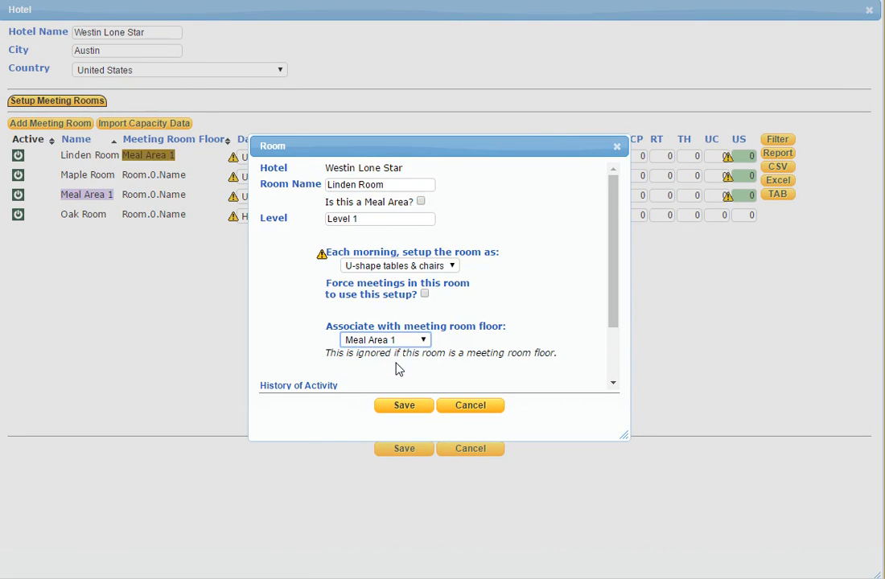
left_click(405, 405)
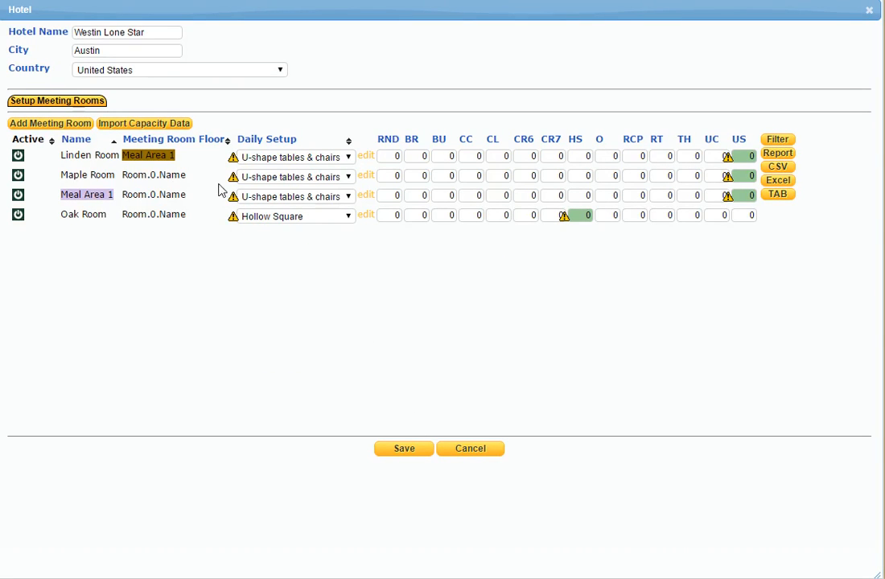
Associate the Maple Room with the Meal Area 1 meeting room floor and save the room.
left_click(370, 178)
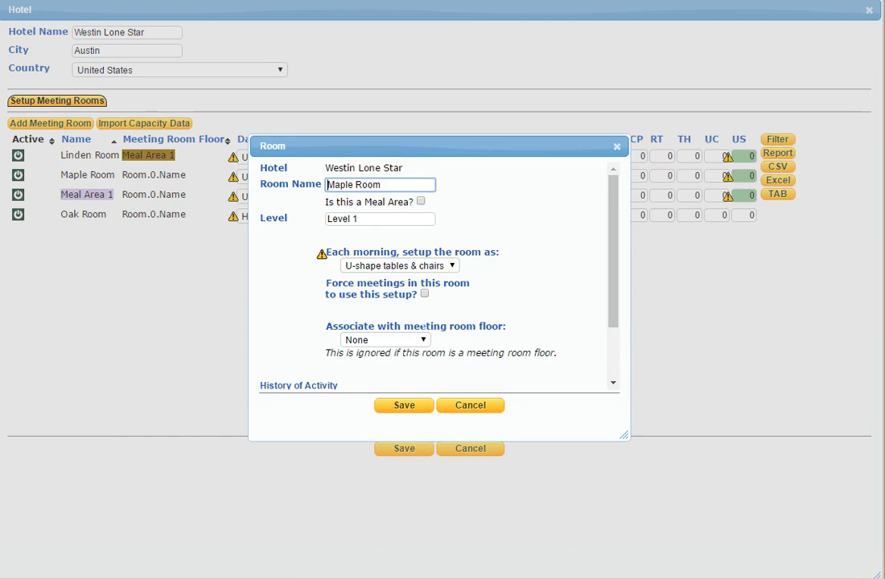
left_click(424, 342)
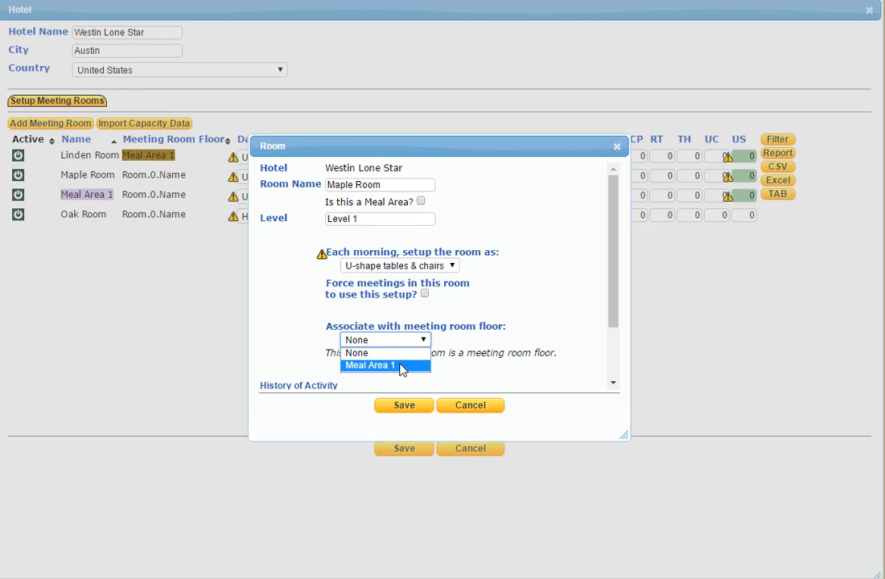
left_click(402, 367)
left_click(404, 406)
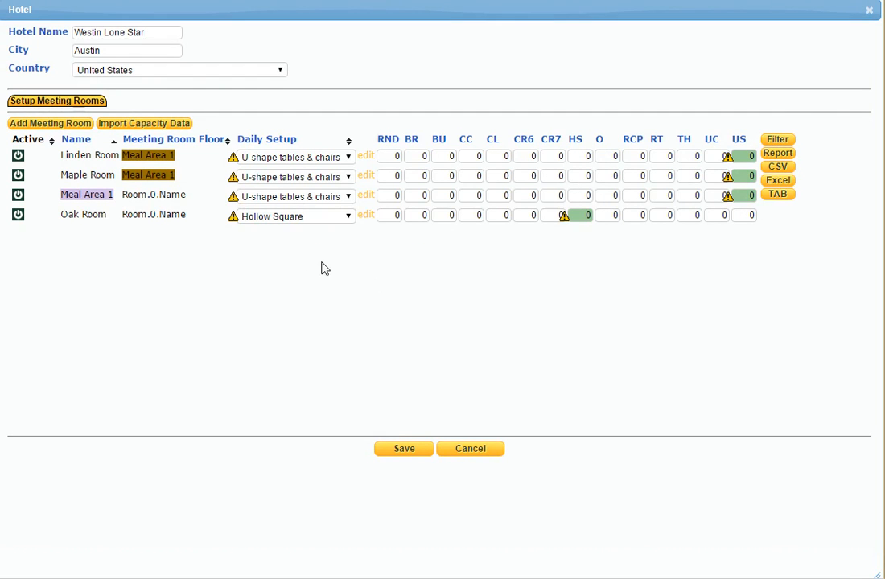
Set the meeting room floor of the Meal Area 1 room to Meal Area 1 as well and save it.
left_click(366, 196)
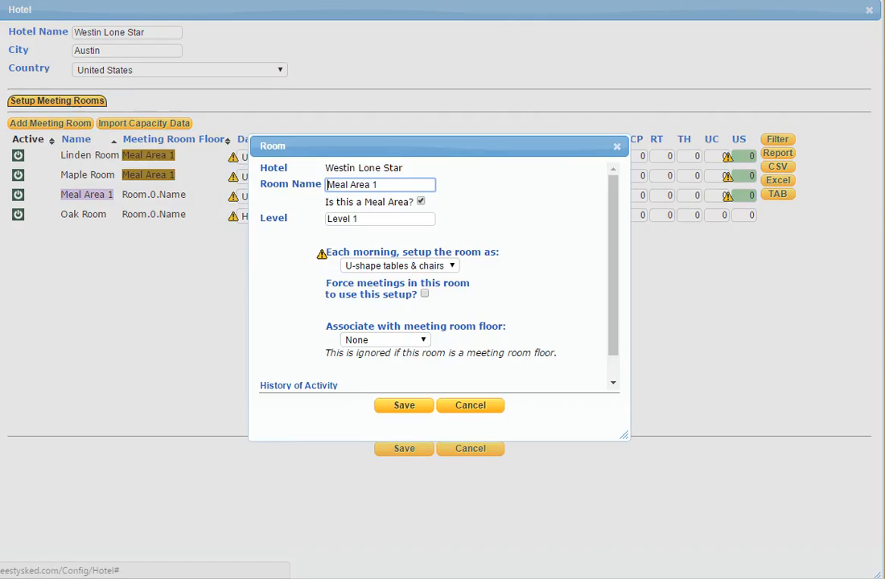
left_click(418, 339)
left_click(408, 366)
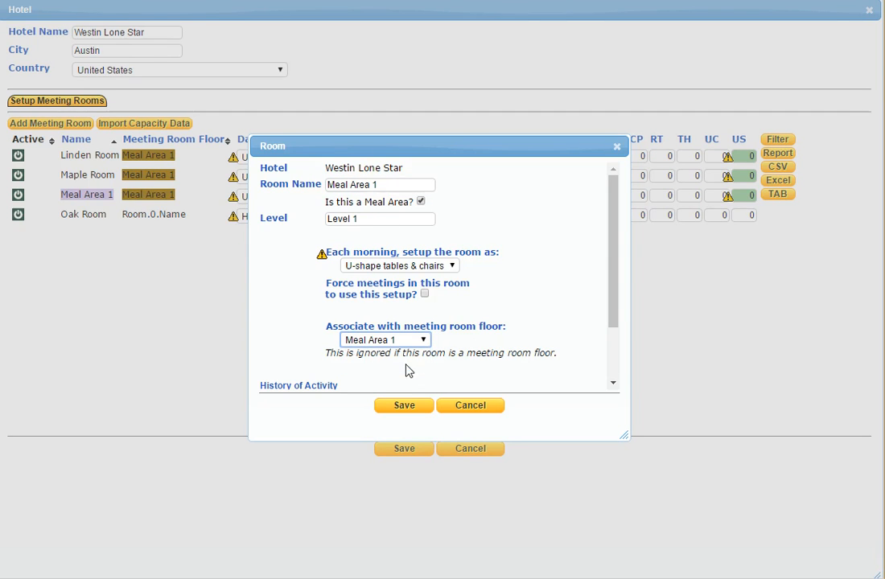
left_click(407, 407)
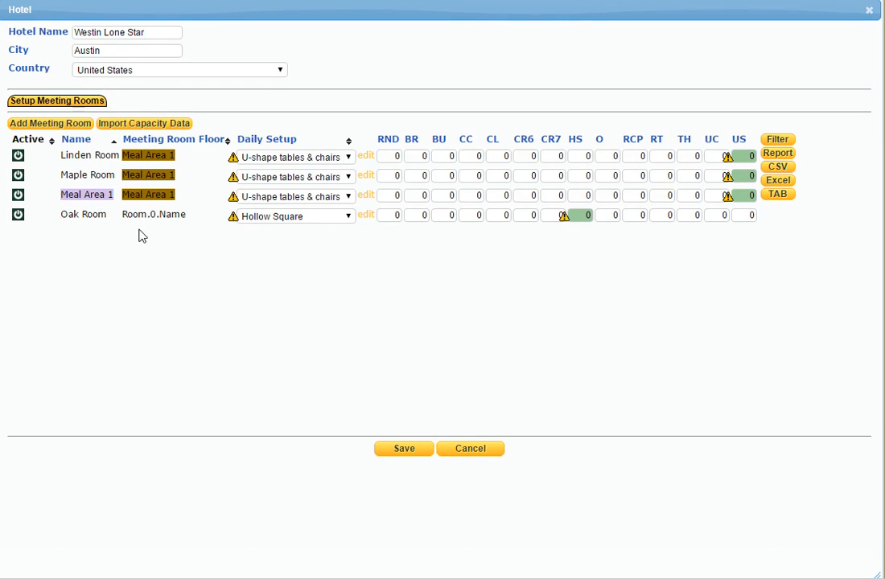
Associate the Oak Room with the Meal Area 1 meeting room floor and save the room.
left_click(367, 215)
left_click(421, 339)
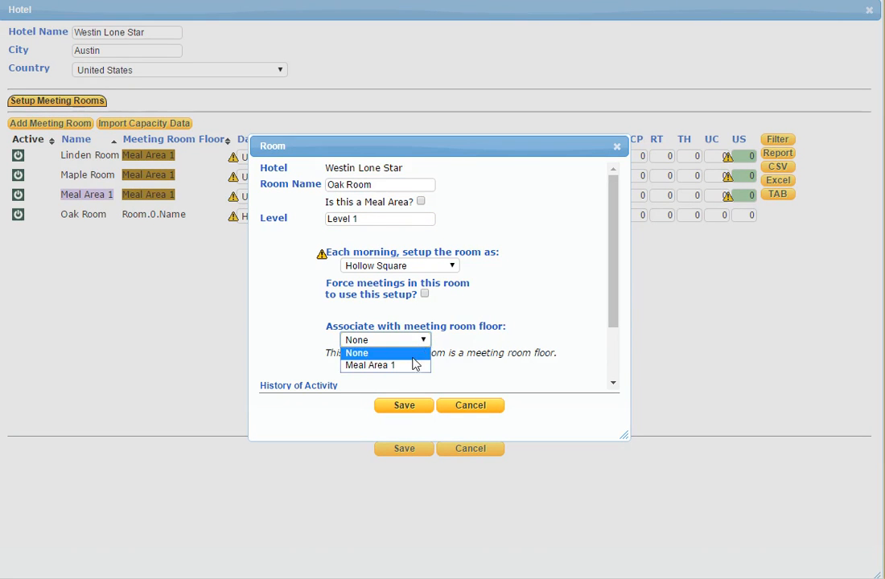
left_click(407, 366)
left_click(404, 406)
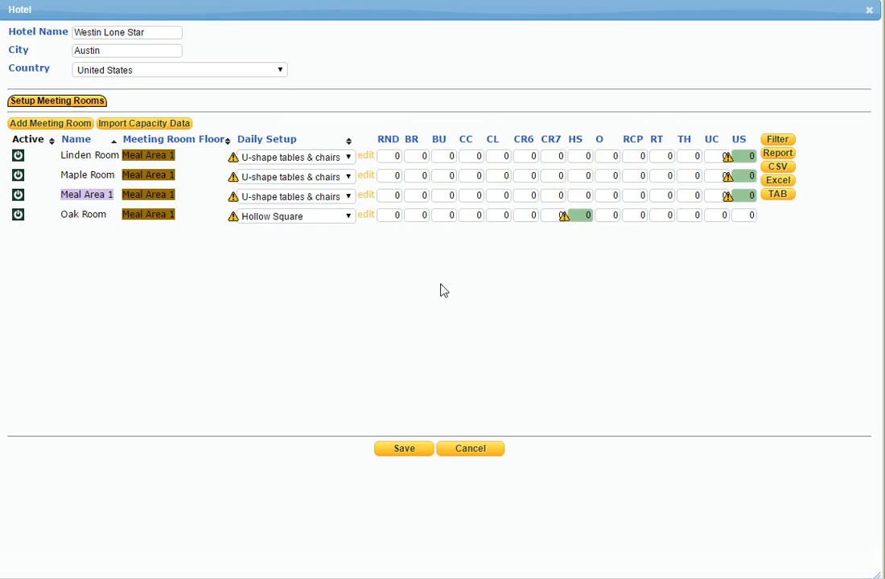
Save the hotel with its room associations anyway, leaving the capacity issues uncorrected.
mouse_move(388, 139)
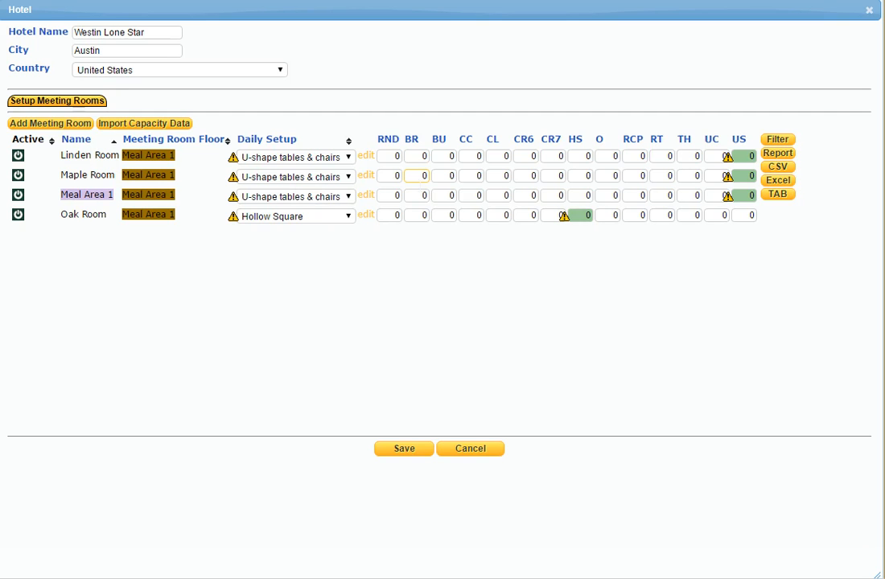
left_click(403, 454)
left_click(483, 408)
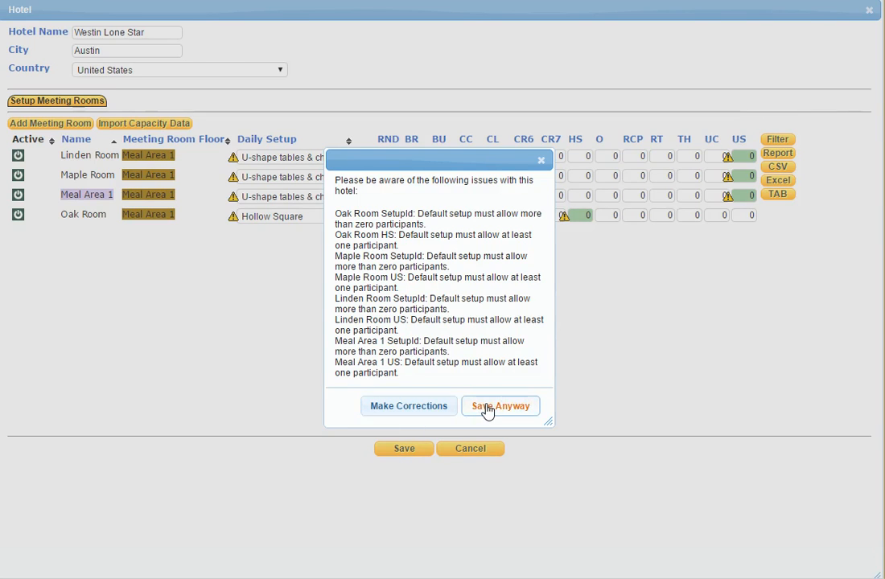